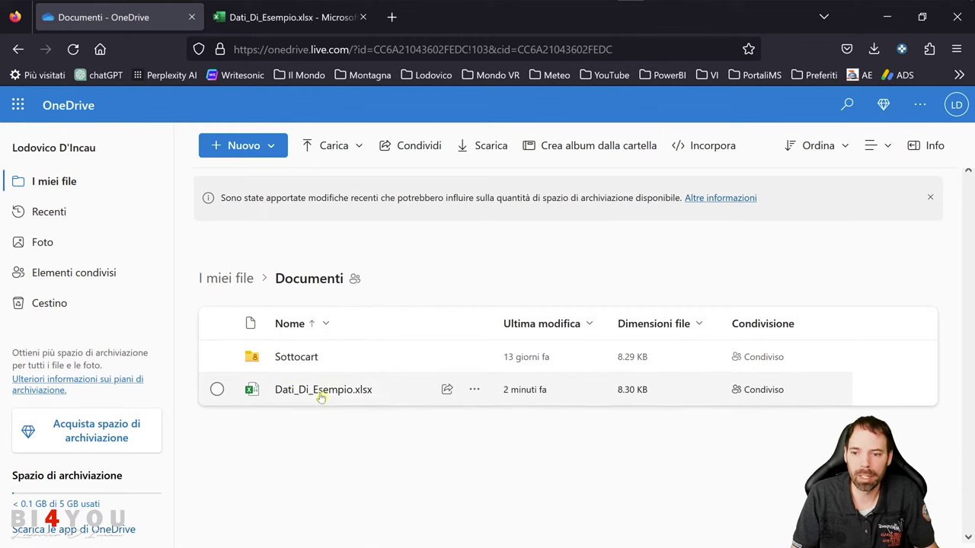
# Switch to the workbook and select the Campo3/Campo4 sample data in A1:B3
pyautogui.click(275, 25)
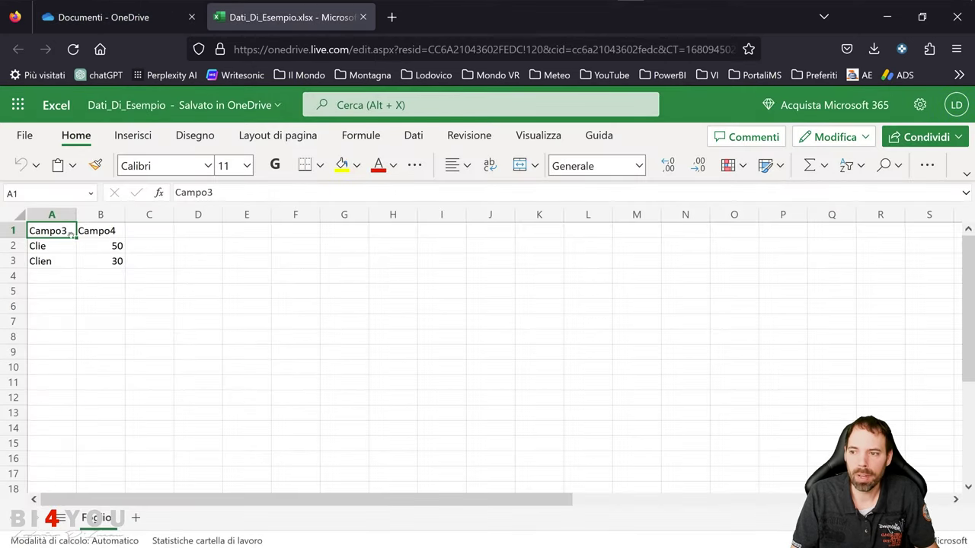
pyautogui.moveTo(59, 231); pyautogui.dragTo(131, 342)
pyautogui.hotkey('ctrl', '+')
pyautogui.hotkey('ctrl', '+')
pyautogui.hotkey('ctrl', '+')
pyautogui.click(141, 358)
pyautogui.click(130, 339)
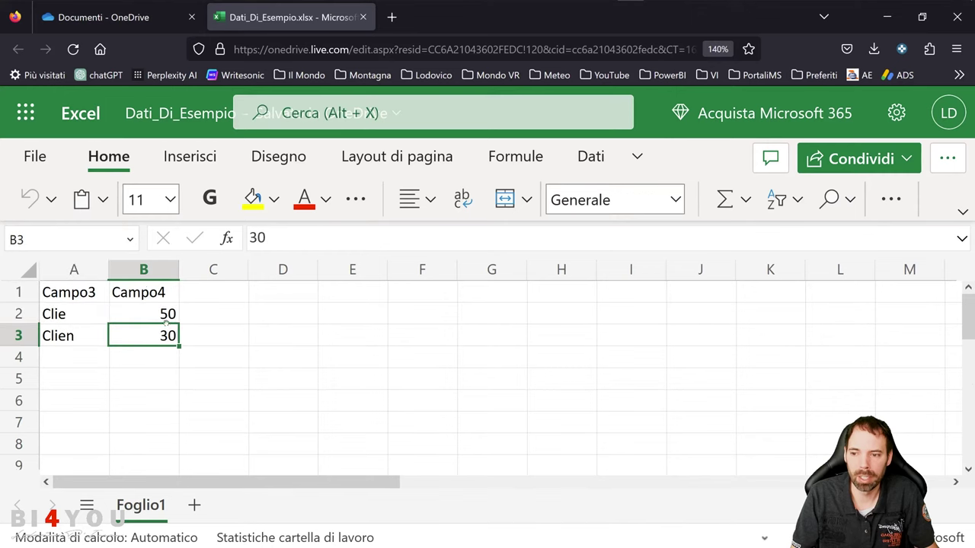
# Close the Excel for the web tab to return to the OneDrive Documenti folder
pyautogui.click(363, 17)
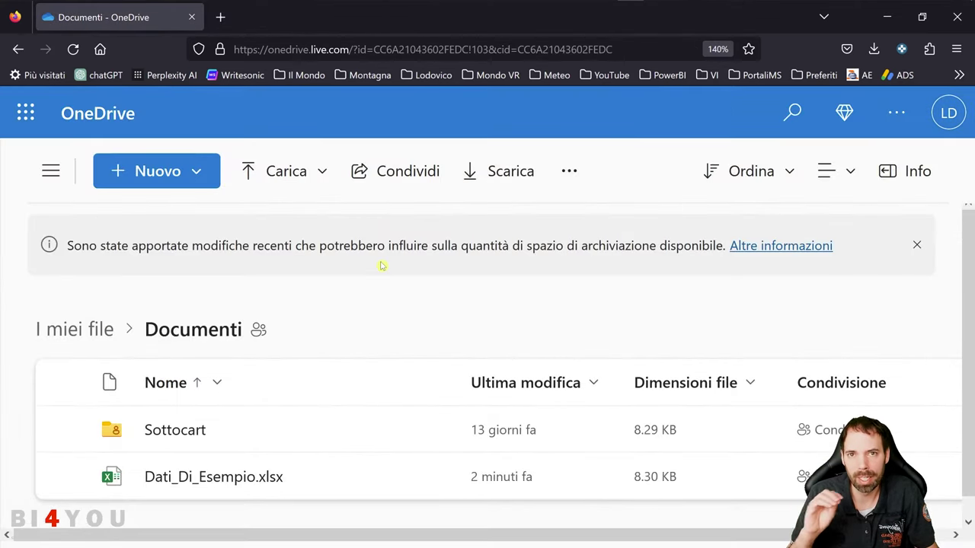
pyautogui.scroll(-1, 364, 317)
pyautogui.moveTo(441, 468)
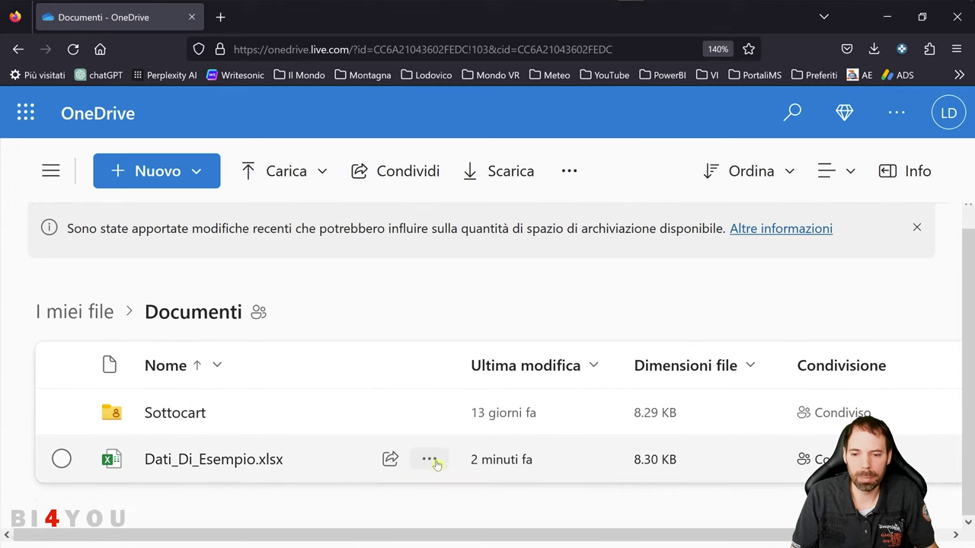
# Open the Incorpora embed panel for Dati_Di_Esempio.xlsx
pyautogui.click(433, 461)
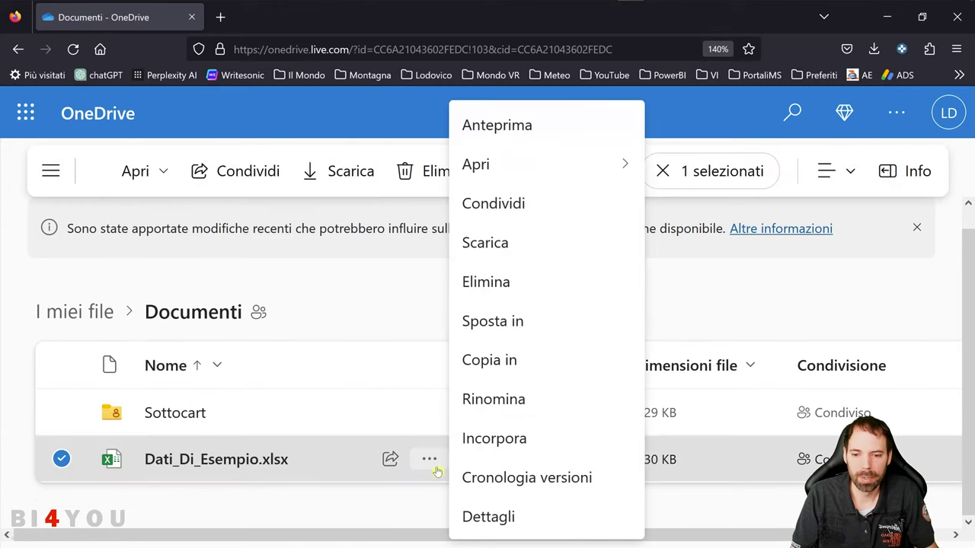
pyautogui.click(497, 440)
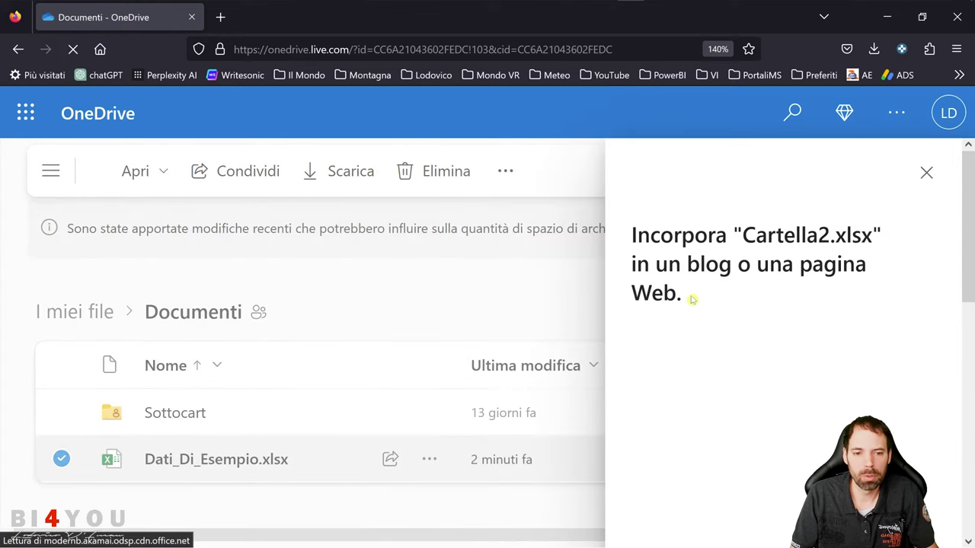
pyautogui.scroll(-5, 718, 267)
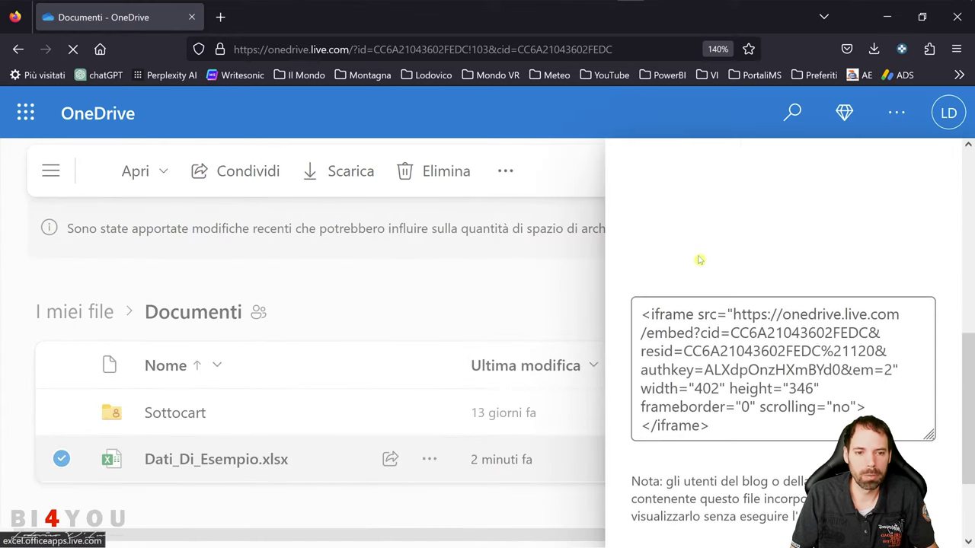
pyautogui.hotkey('ctrl', '-')
pyautogui.hotkey('ctrl', '-')
pyautogui.hotkey('ctrl', '-')
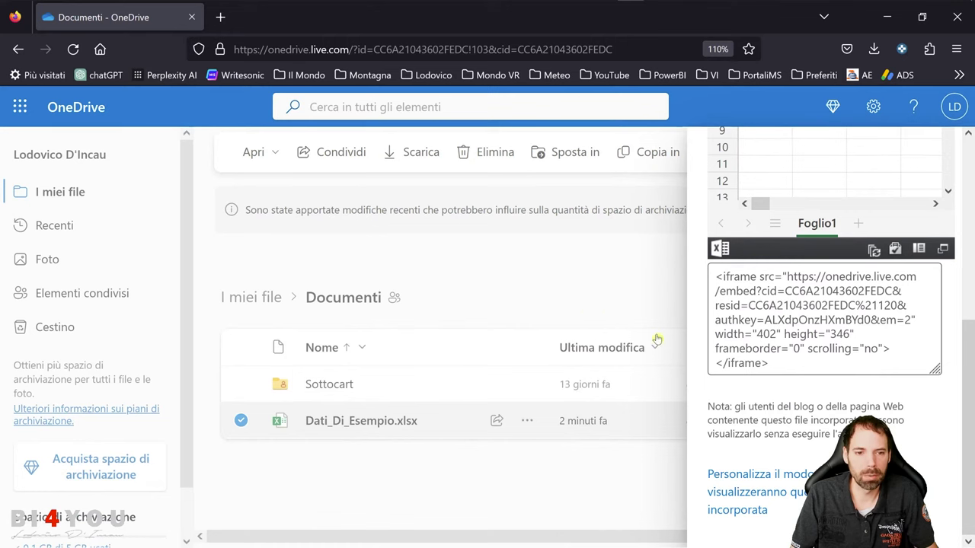
# Select the entire generated iframe embed code snippet
pyautogui.click(813, 368)
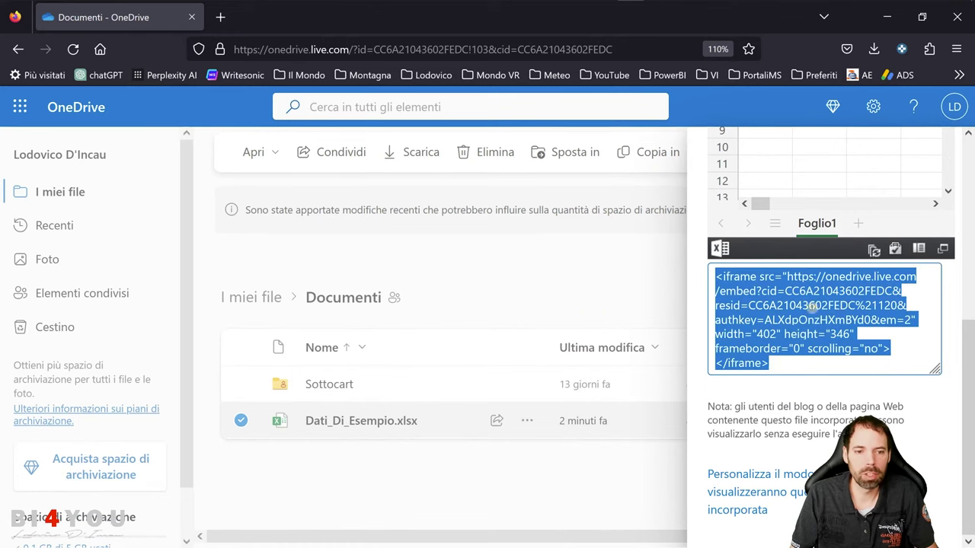
pyautogui.scroll(4, 782, 362)
pyautogui.scroll(-3, 782, 362)
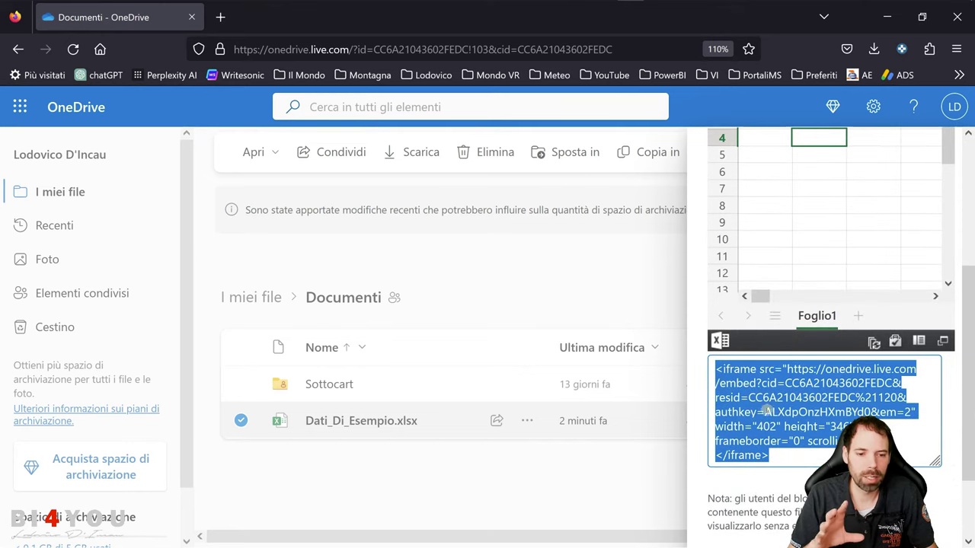
pyautogui.click(747, 383)
pyautogui.moveTo(769, 456); pyautogui.dragTo(693, 358)
pyautogui.hotkey('ctrl', 'c')
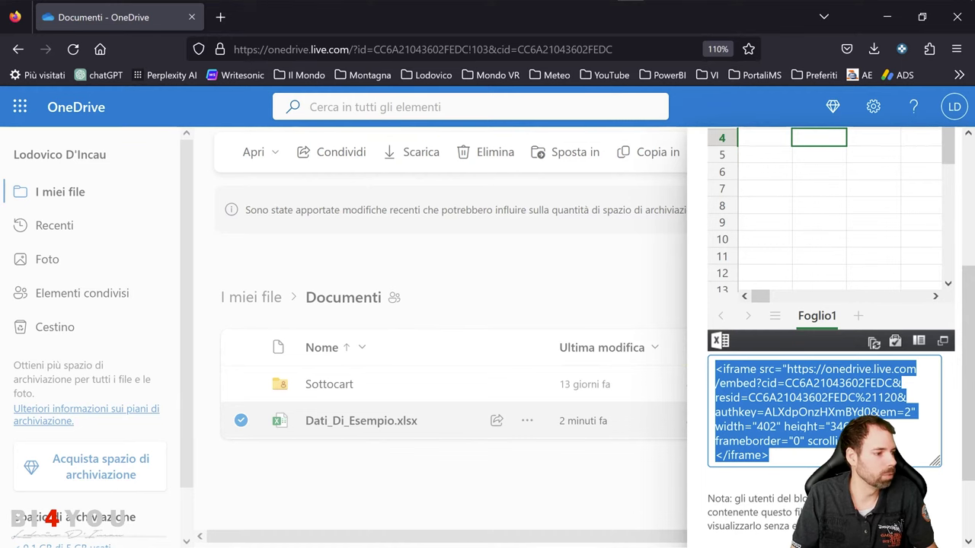
# Paste the OneDrive iframe embed code into the Notepad++ nuovo 2 tab
pyautogui.hotkey('alt', 'Tab')
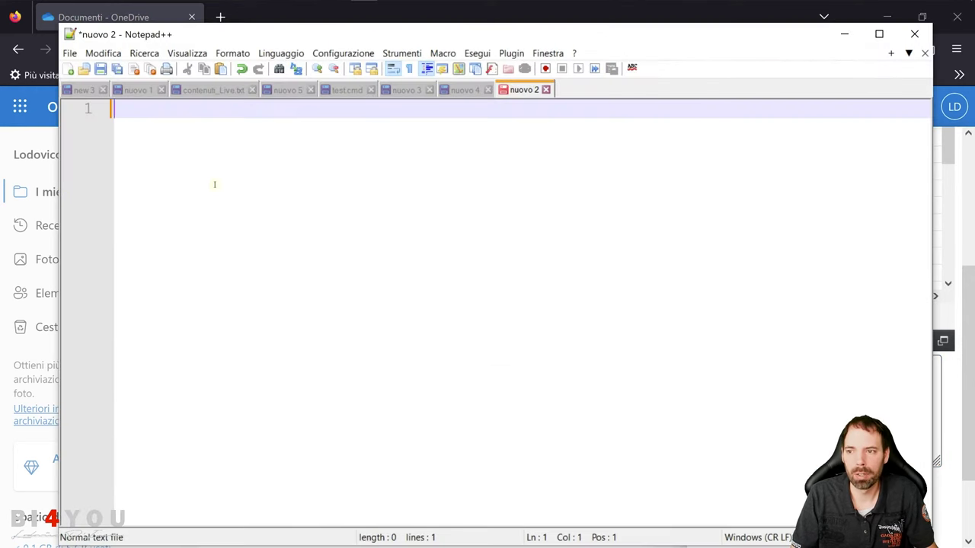
pyautogui.hotkey('ctrl', 'v')
pyautogui.moveTo(533, 193); pyautogui.dragTo(112, 108)
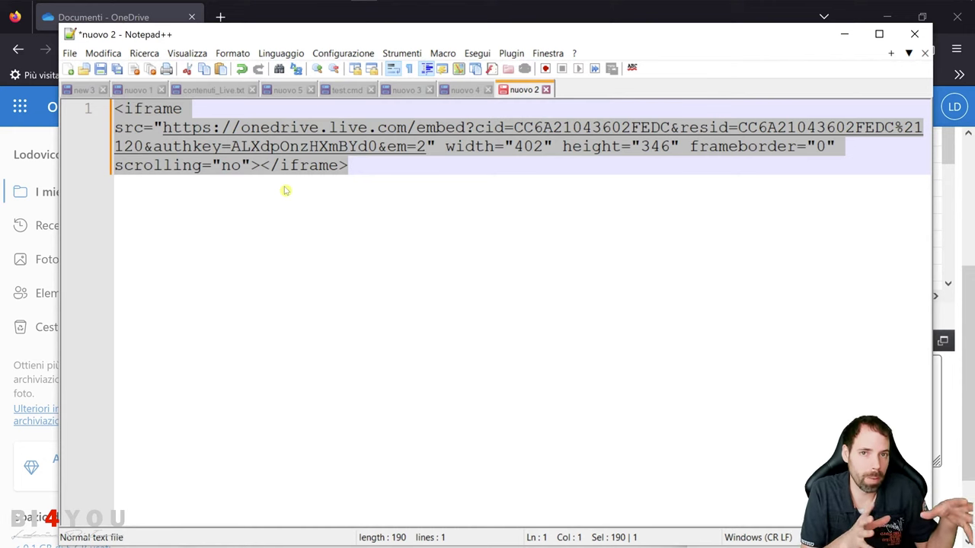
pyautogui.click(324, 189)
pyautogui.moveTo(324, 189); pyautogui.dragTo(85, 112)
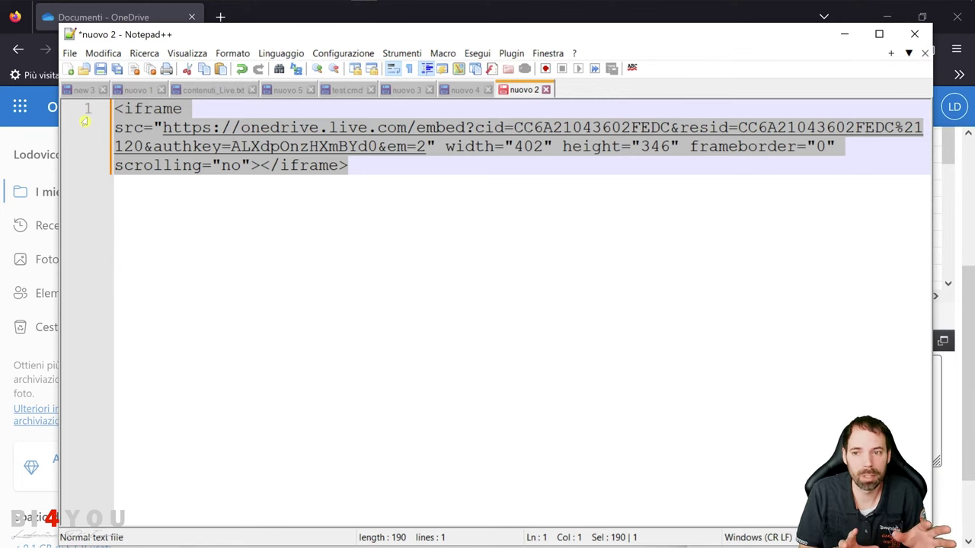
pyautogui.click(406, 170)
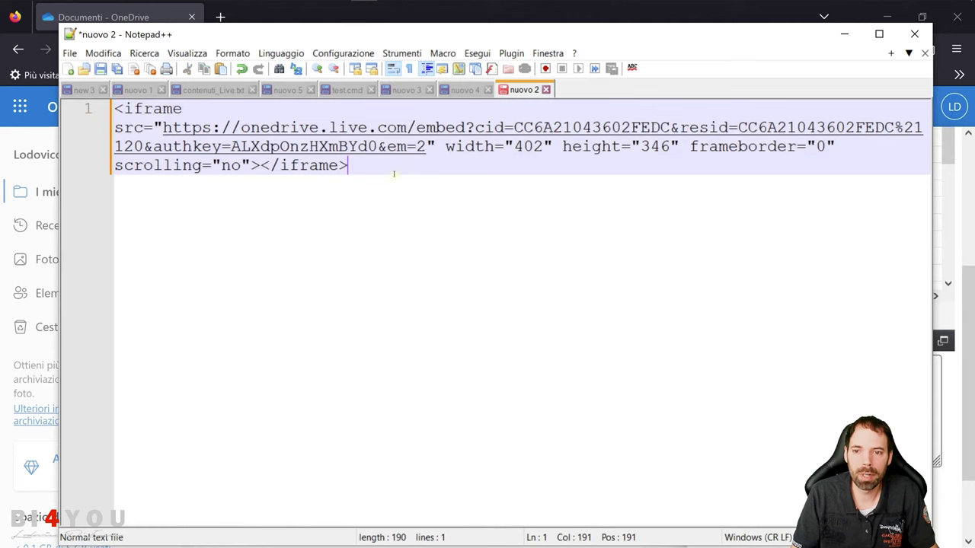
# Select the URL inside the iframe's src="" attribute
pyautogui.click(160, 128)
pyautogui.moveTo(160, 128); pyautogui.dragTo(422, 147)
pyautogui.click(145, 129)
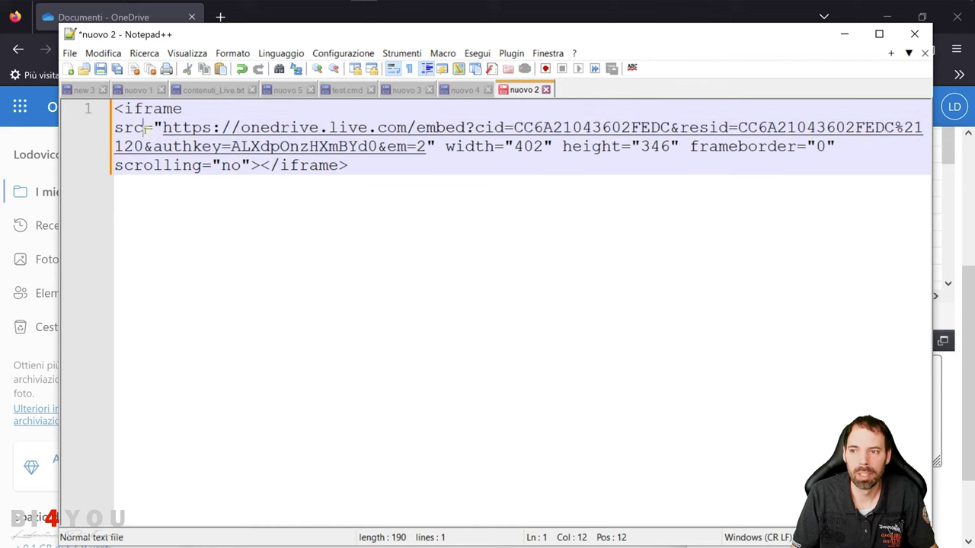
pyautogui.scroll(1, 192, 202)
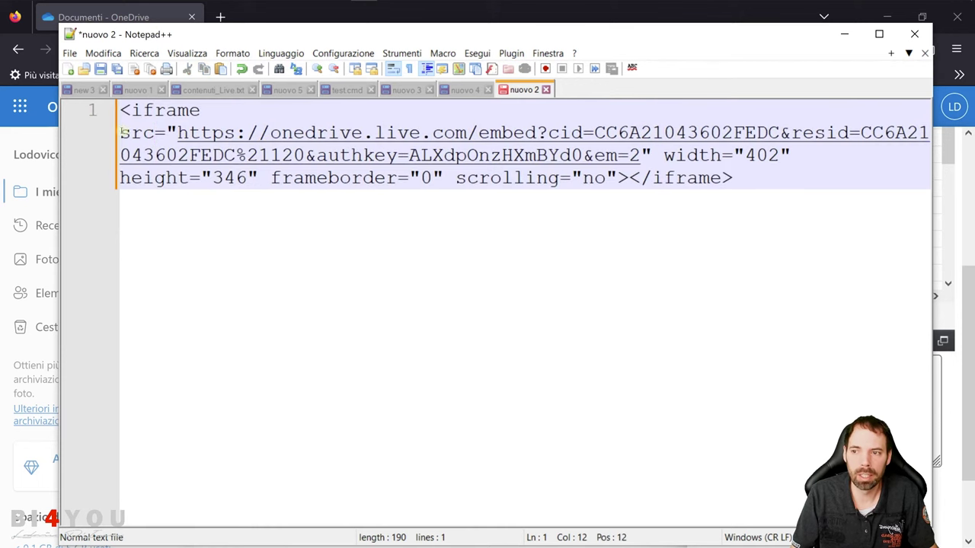
pyautogui.moveTo(121, 131); pyautogui.dragTo(644, 163)
# Cut the URL out of src and paste it on its own line 5
pyautogui.hotkey('ctrl', 'x')
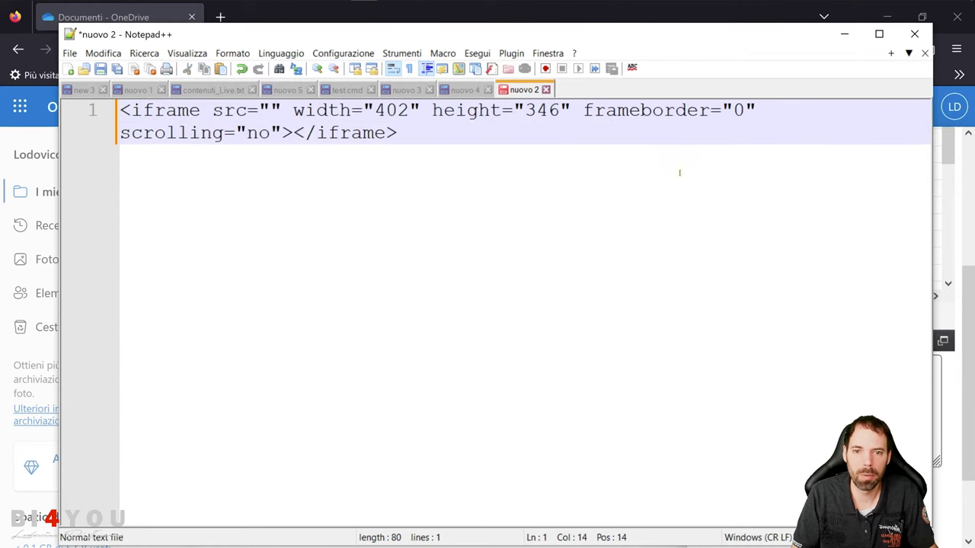
pyautogui.click(681, 144)
pyautogui.press('Return')
pyautogui.press('Return')
pyautogui.press('Return')
pyautogui.press('Return')
pyautogui.hotkey('ctrl', 'v')
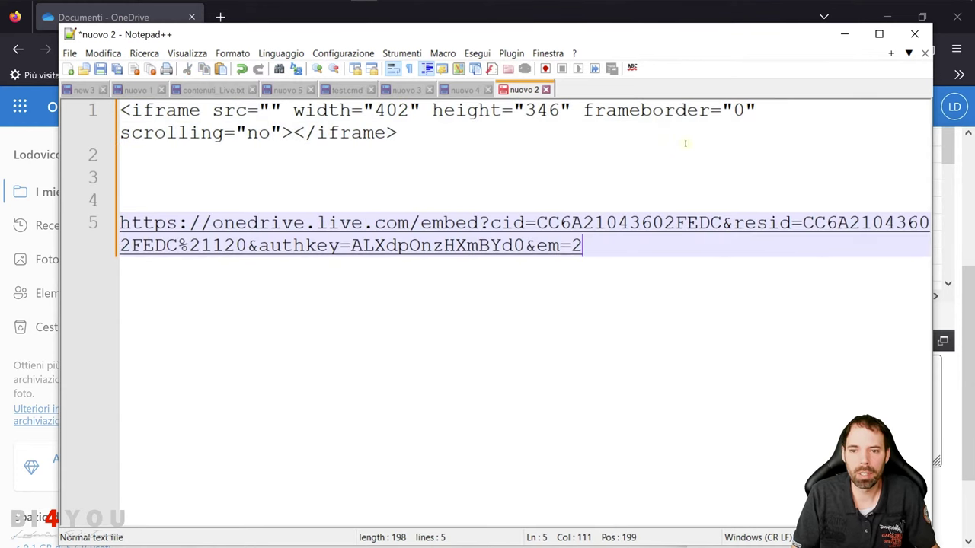
pyautogui.moveTo(624, 247); pyautogui.dragTo(107, 224)
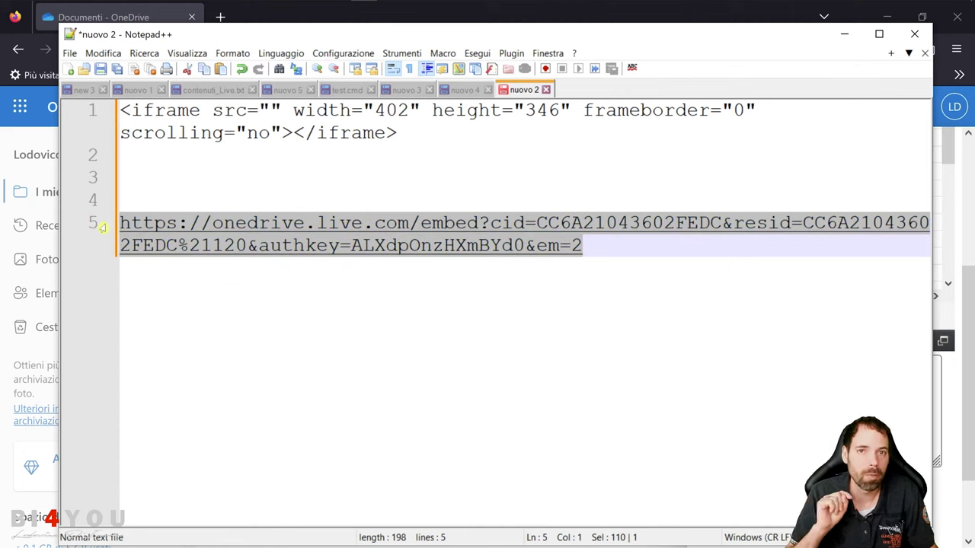
pyautogui.click(632, 246)
# Replace 'embed' with 'download' in the URL, then switch to blank Excel workbook Cartel1
pyautogui.moveTo(631, 246); pyautogui.dragTo(111, 225)
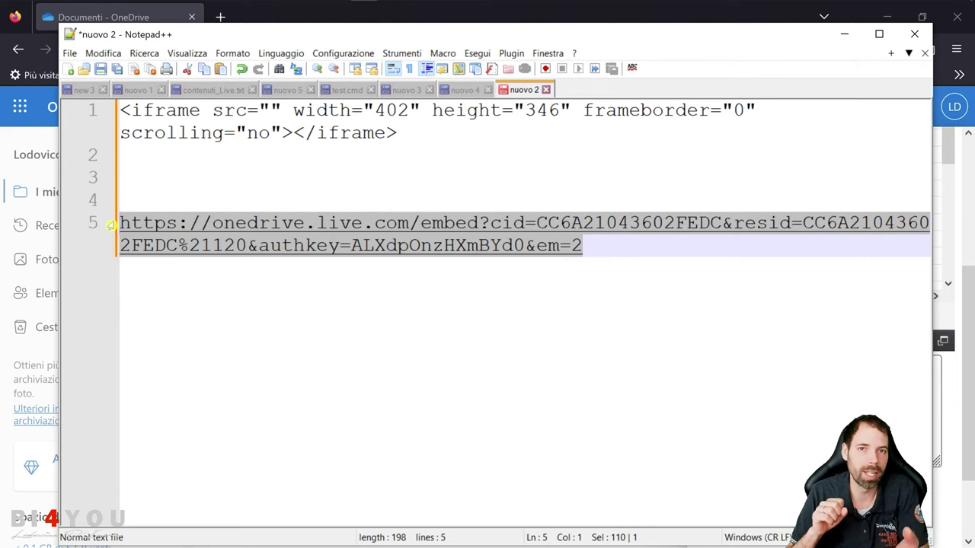
pyautogui.click(629, 283)
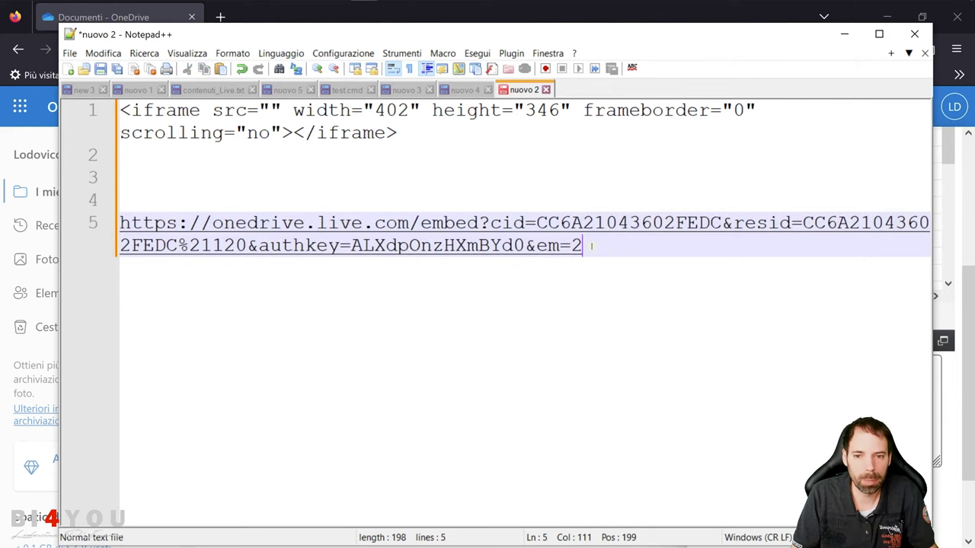
pyautogui.click(419, 224)
pyautogui.moveTo(419, 227); pyautogui.dragTo(474, 235)
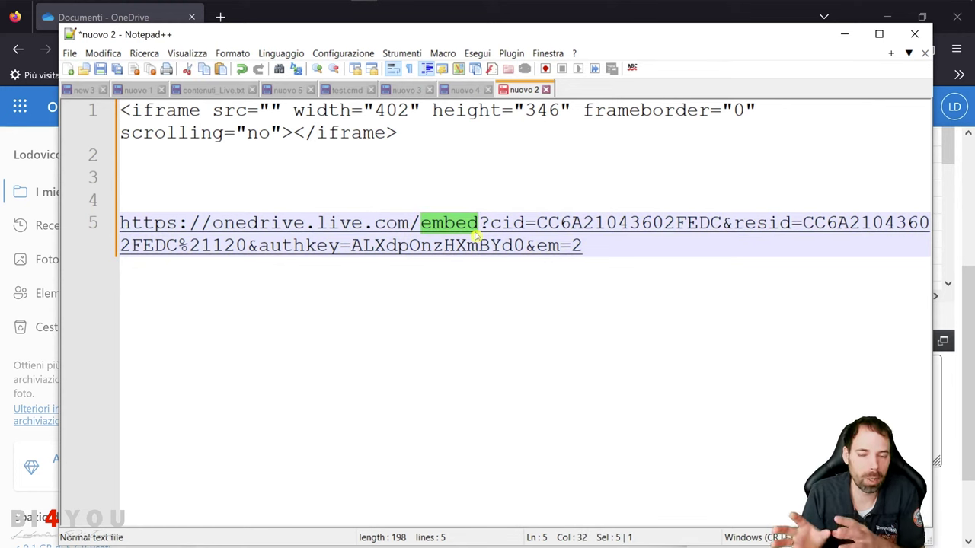
pyautogui.write('downloa')
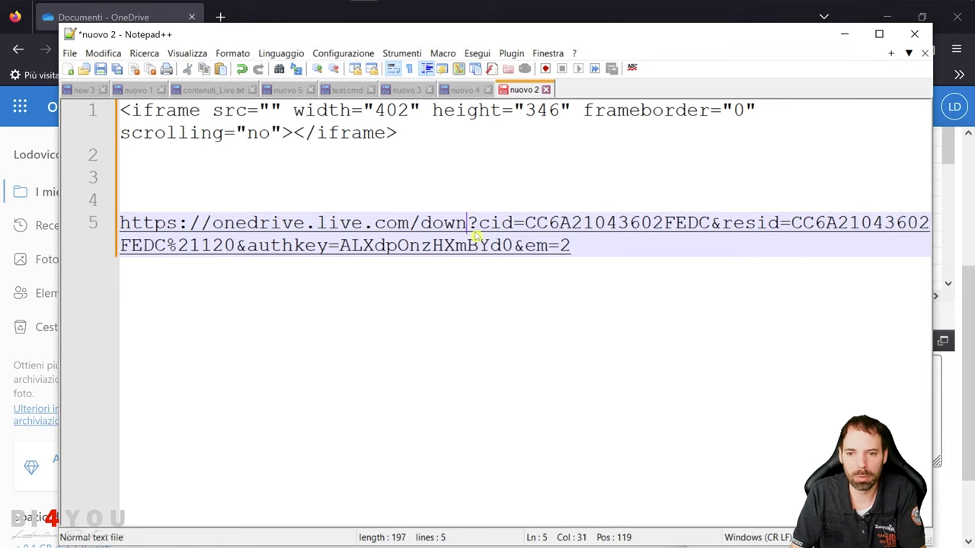
pyautogui.write('d')
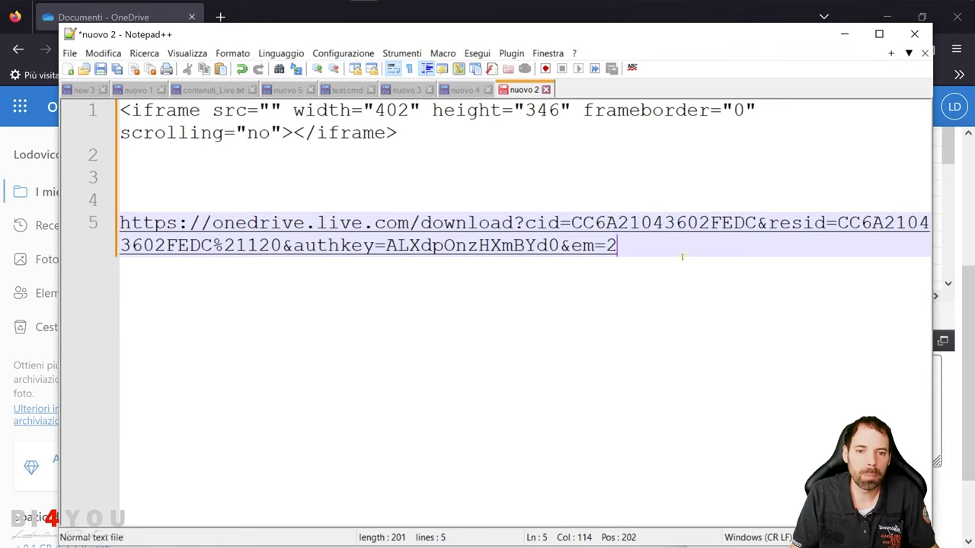
pyautogui.moveTo(681, 257); pyautogui.dragTo(109, 224)
pyautogui.click(660, 246)
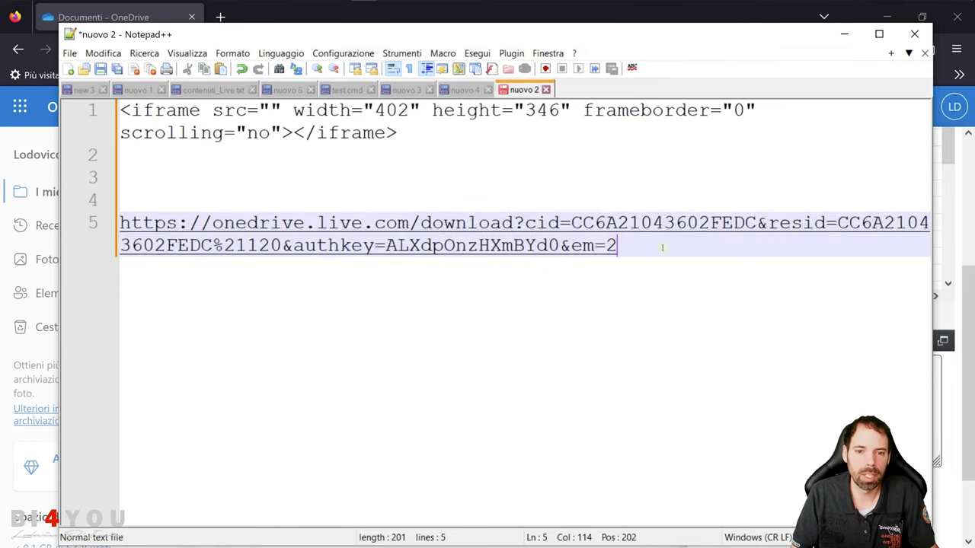
pyautogui.moveTo(670, 4)
pyautogui.click(814, 11)
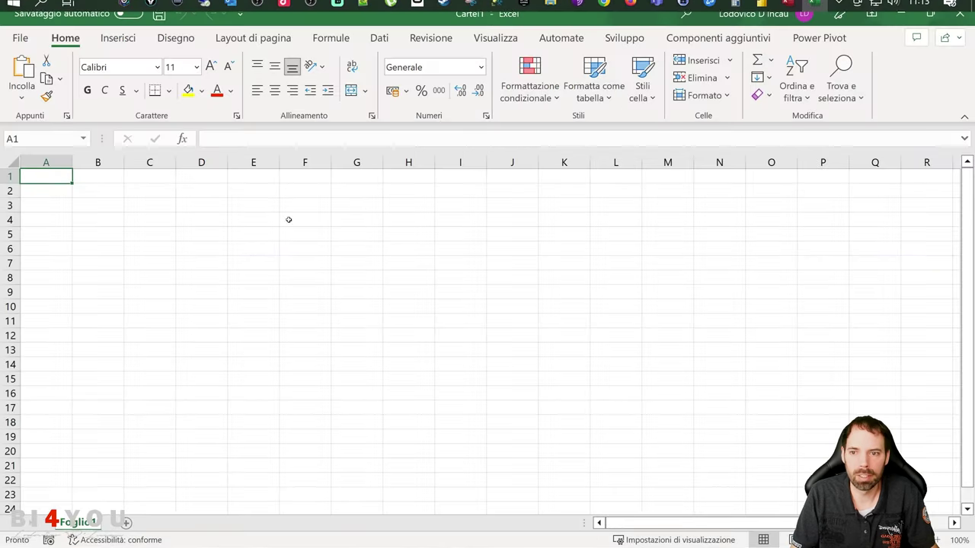
# Start a Da Web import in Excel using the pasted OneDrive download URL
pyautogui.click(383, 42)
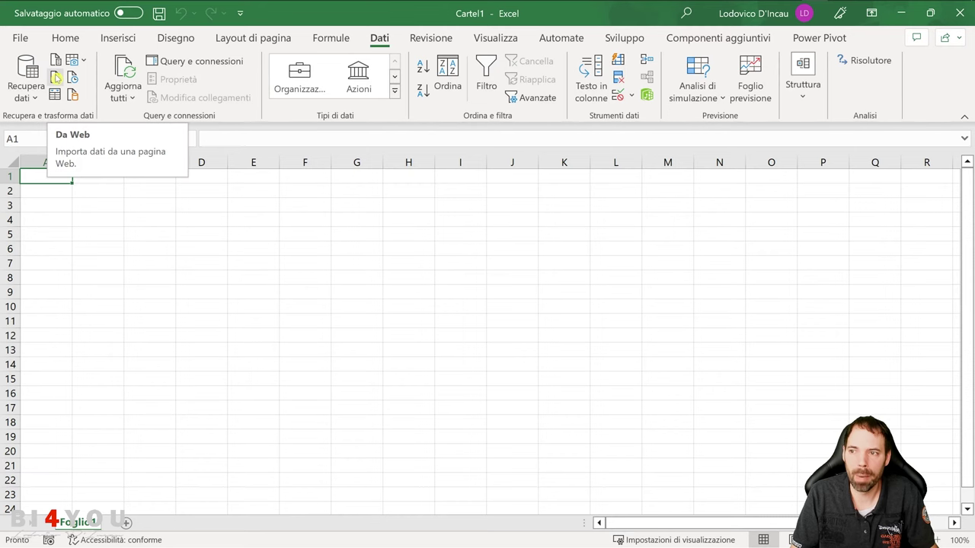
pyautogui.click(27, 88)
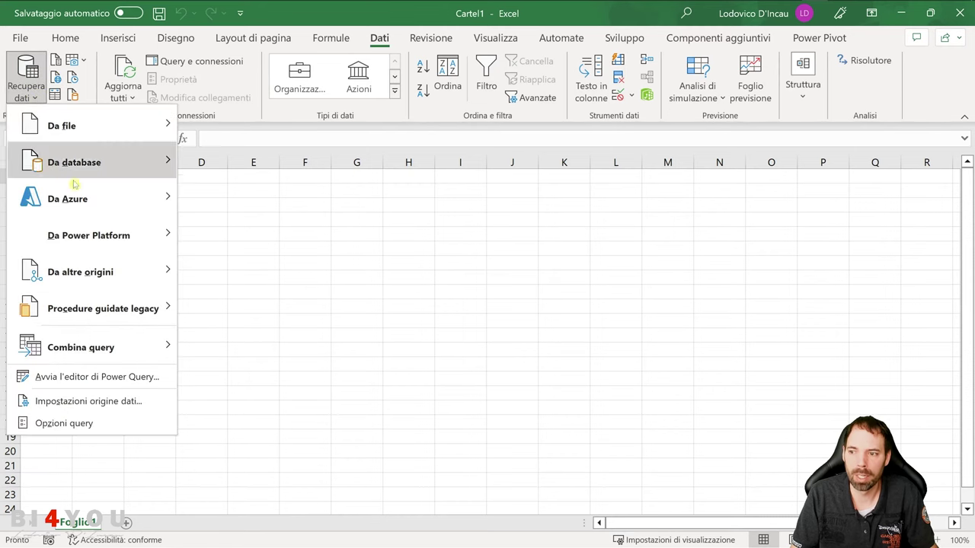
pyautogui.moveTo(97, 279)
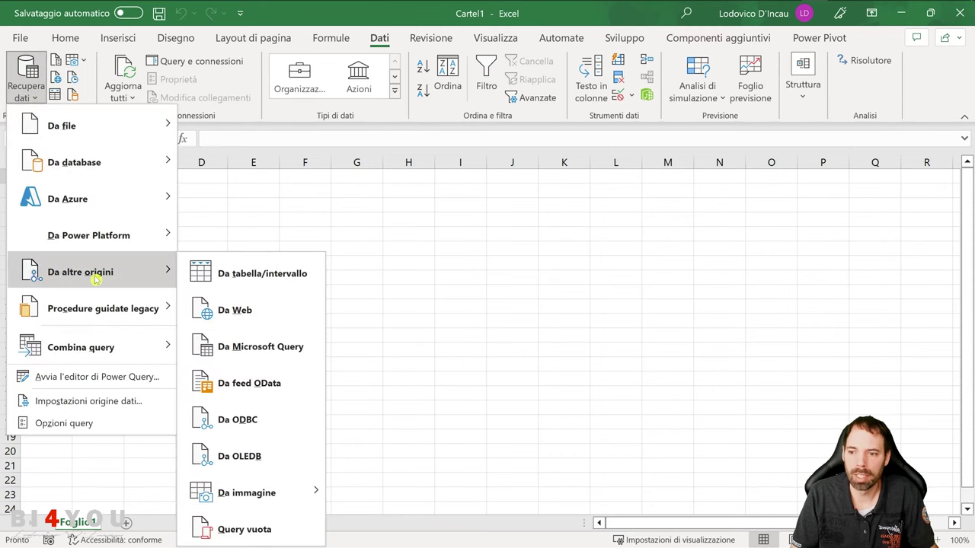
pyautogui.click(255, 318)
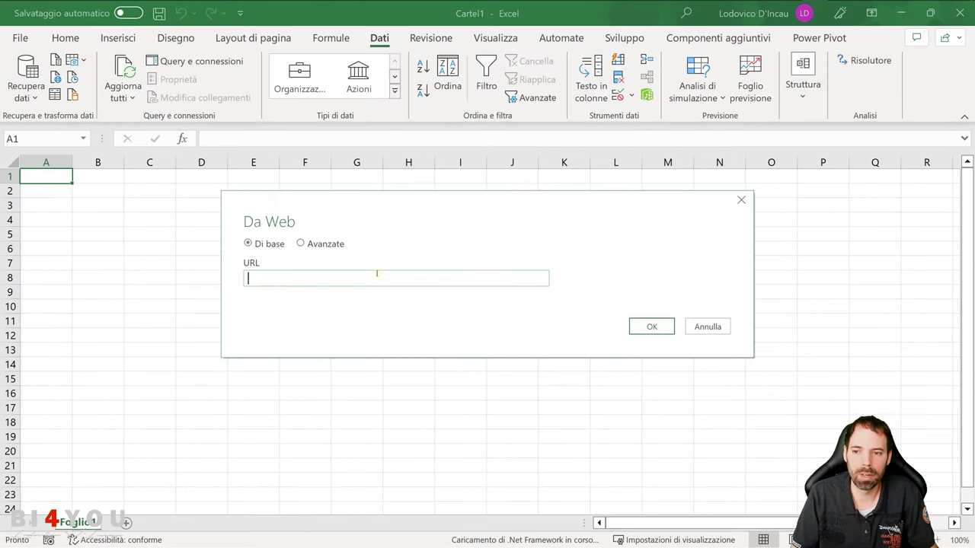
pyautogui.hotkey('ctrl', 'v')
pyautogui.moveTo(298, 284); pyautogui.dragTo(275, 283)
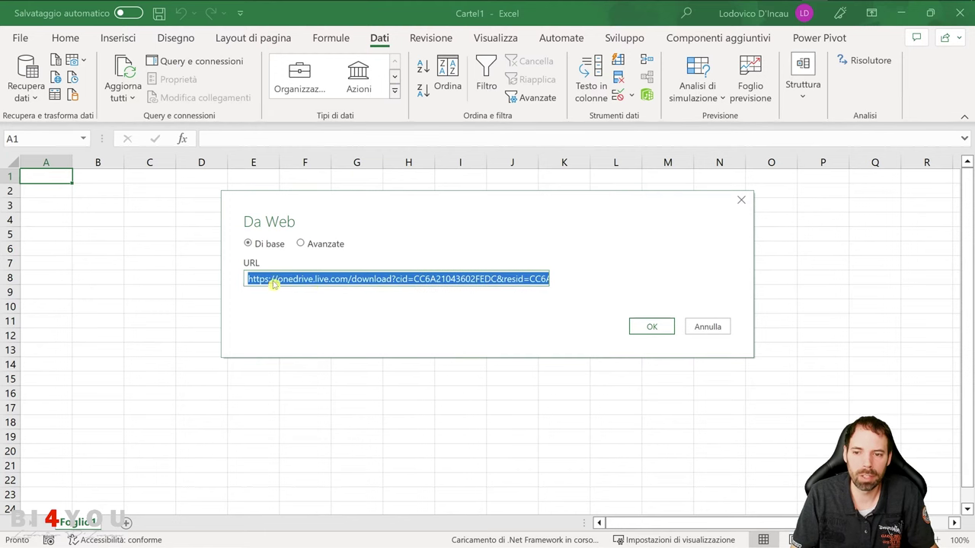
pyautogui.doubleClick(373, 280)
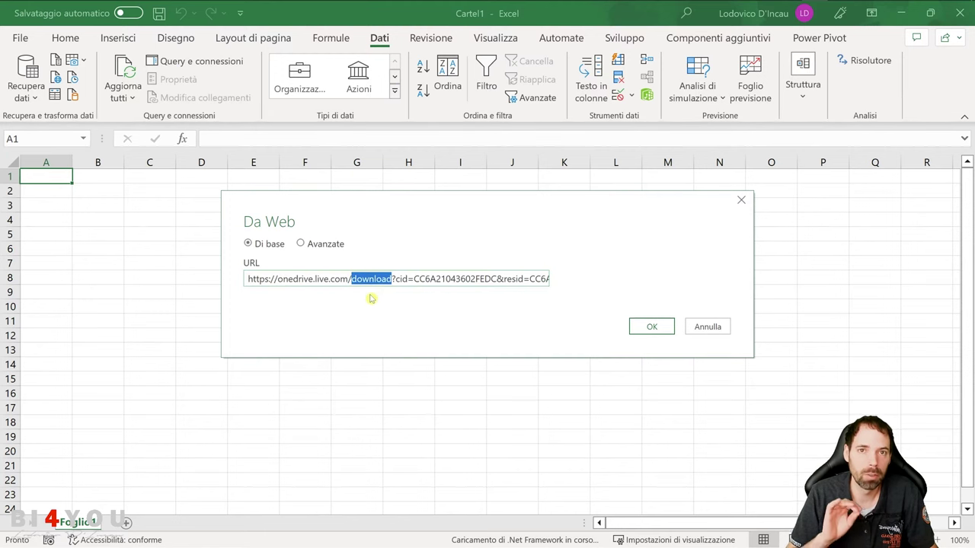
pyautogui.click(638, 330)
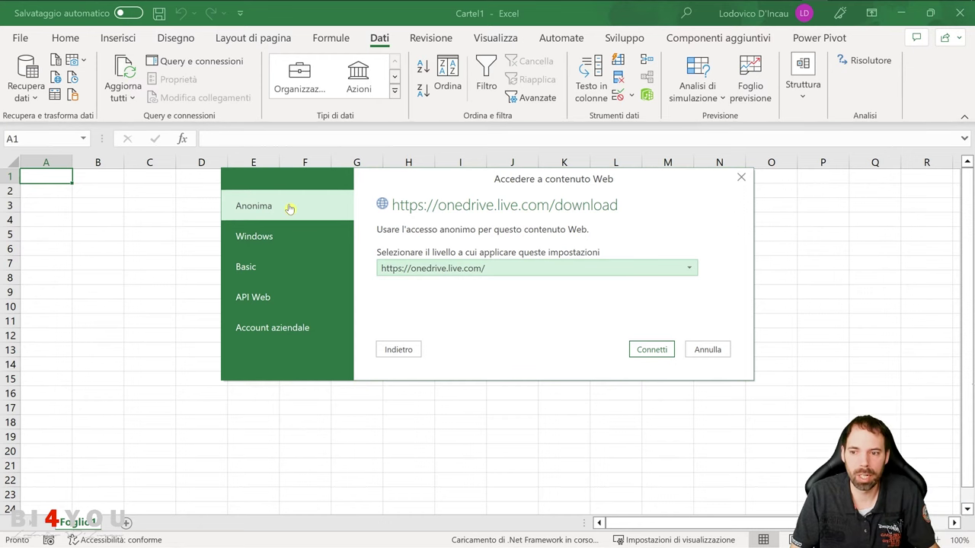
pyautogui.click(283, 269)
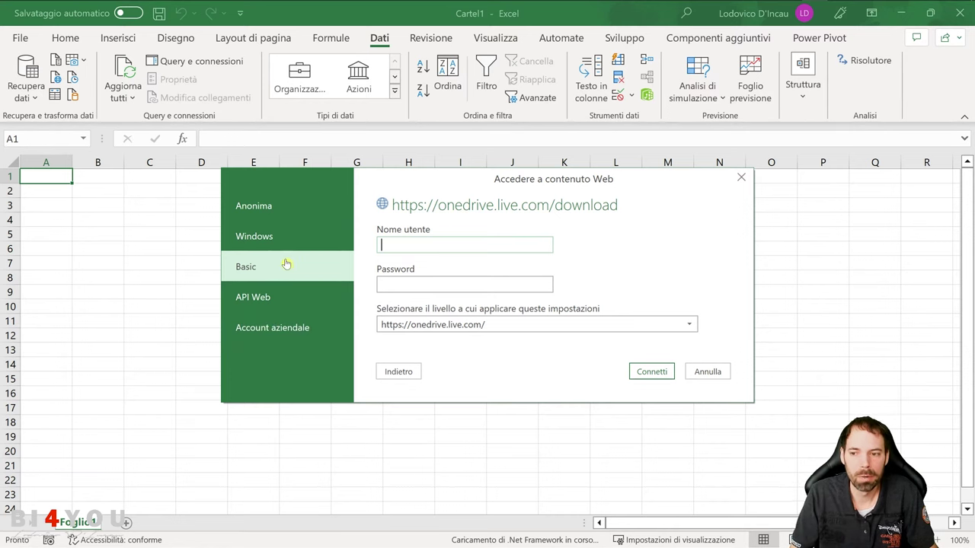
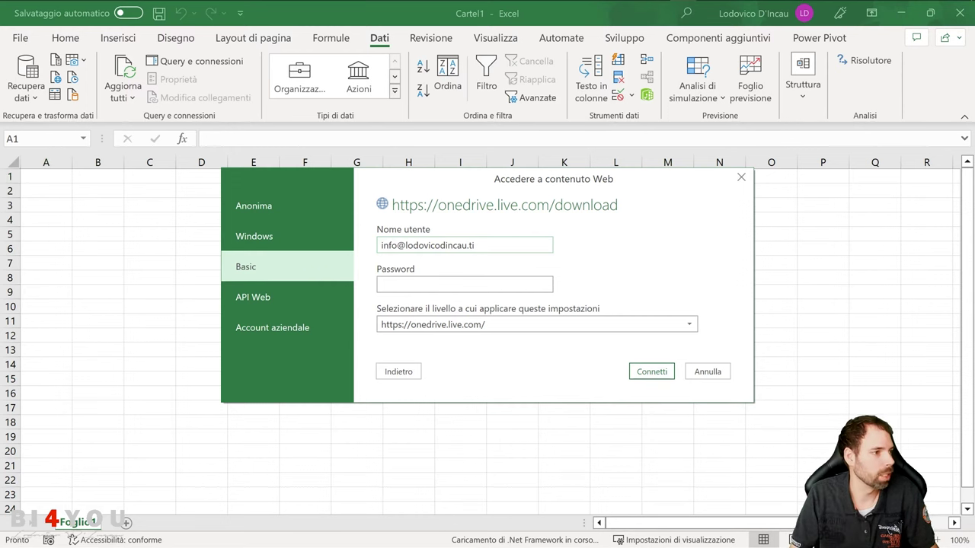
pyautogui.click(435, 282)
pyautogui.hotkey('ctrl', 'v')
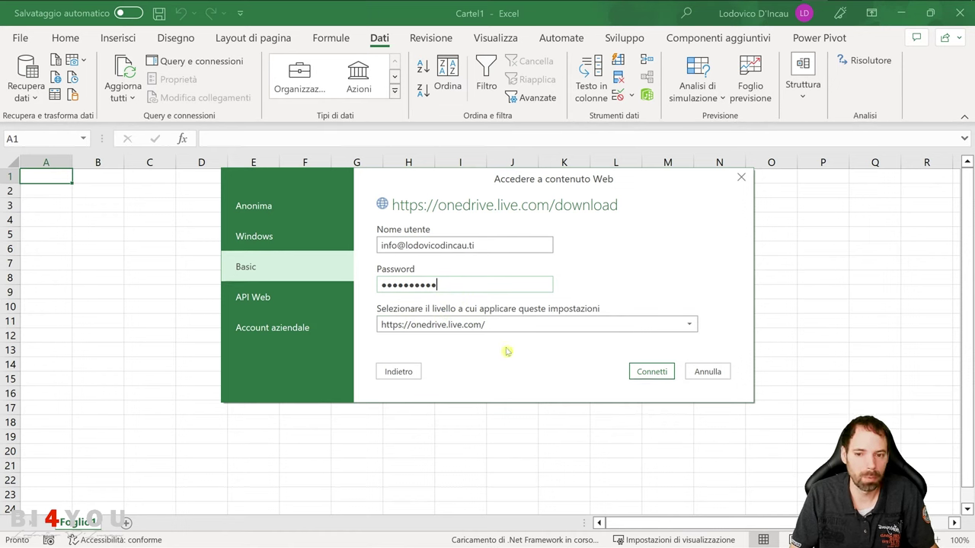
pyautogui.click(486, 326)
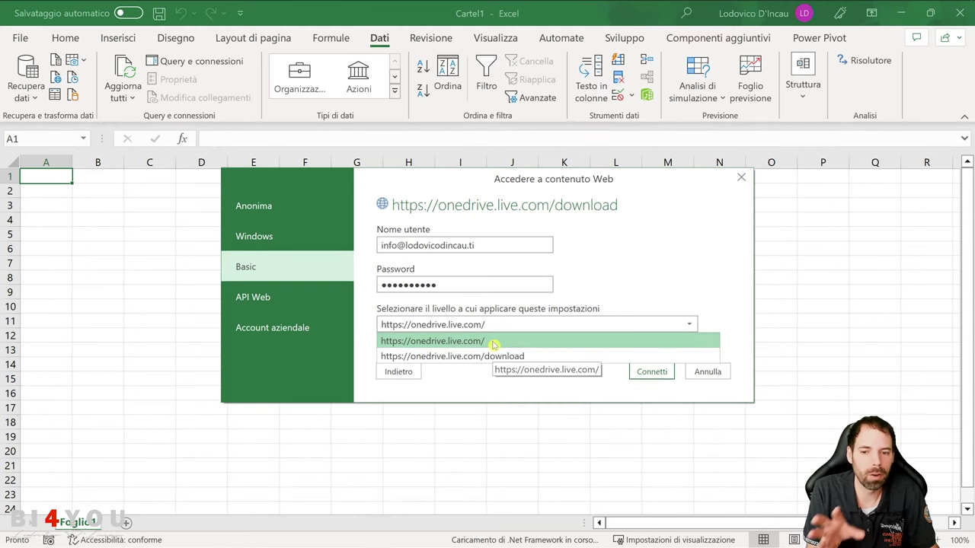
pyautogui.click(495, 343)
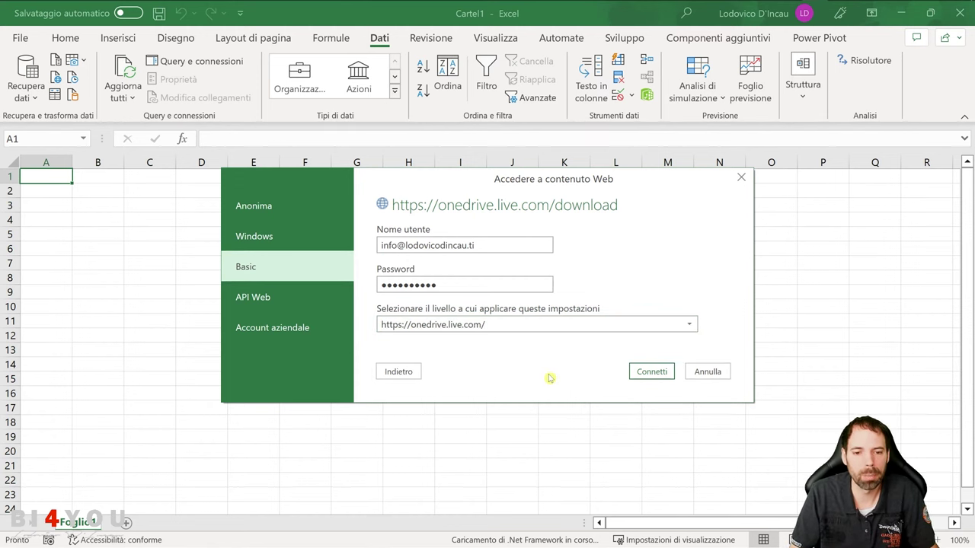
pyautogui.click(653, 372)
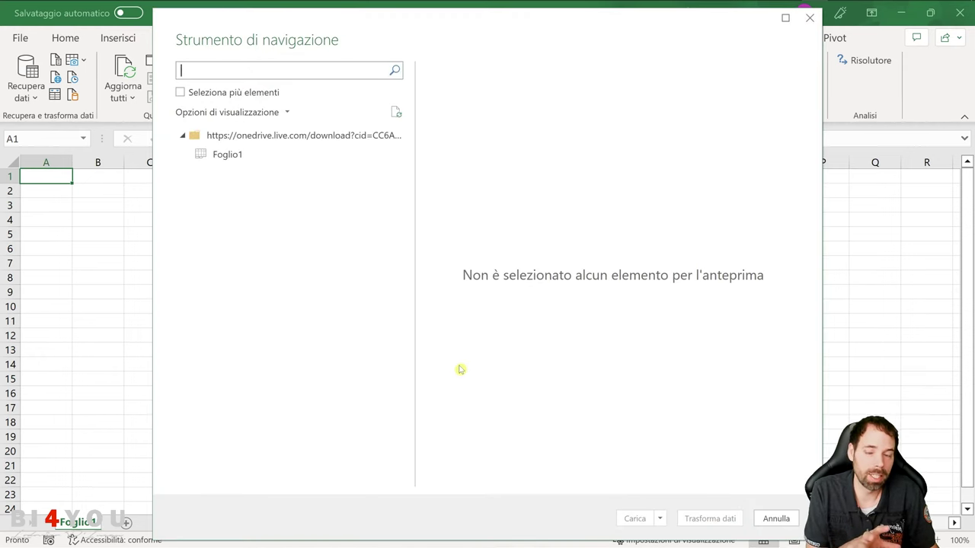
# Load Foglio1 via Carica in... as Crea solo connessione, with Aggiungi al modello di dati unchecked
pyautogui.click(240, 155)
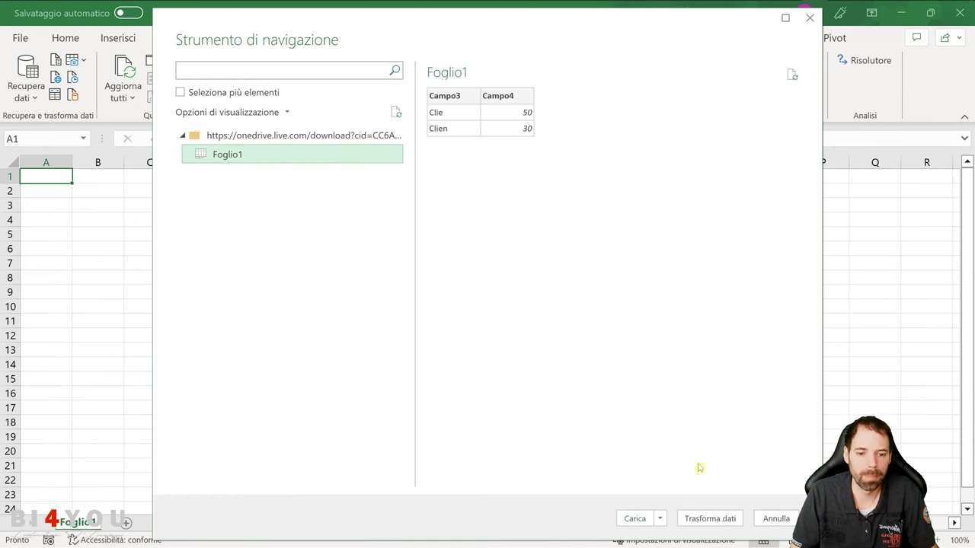
pyautogui.click(661, 519)
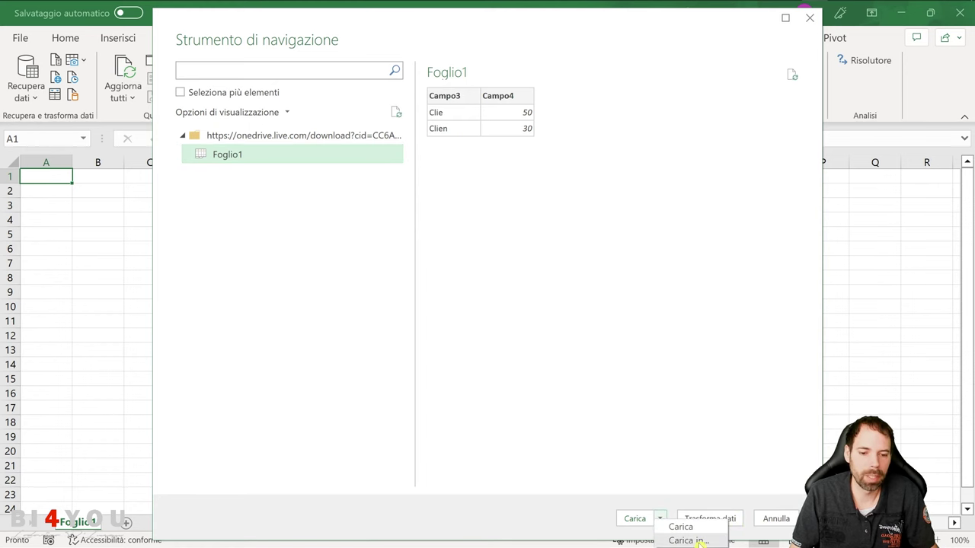
pyautogui.click(688, 540)
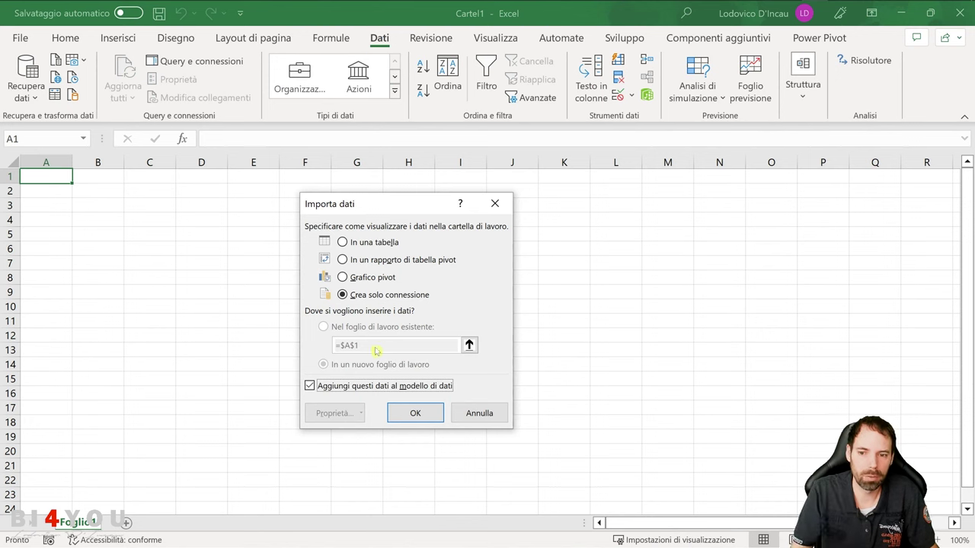
pyautogui.click(359, 386)
pyautogui.click(415, 413)
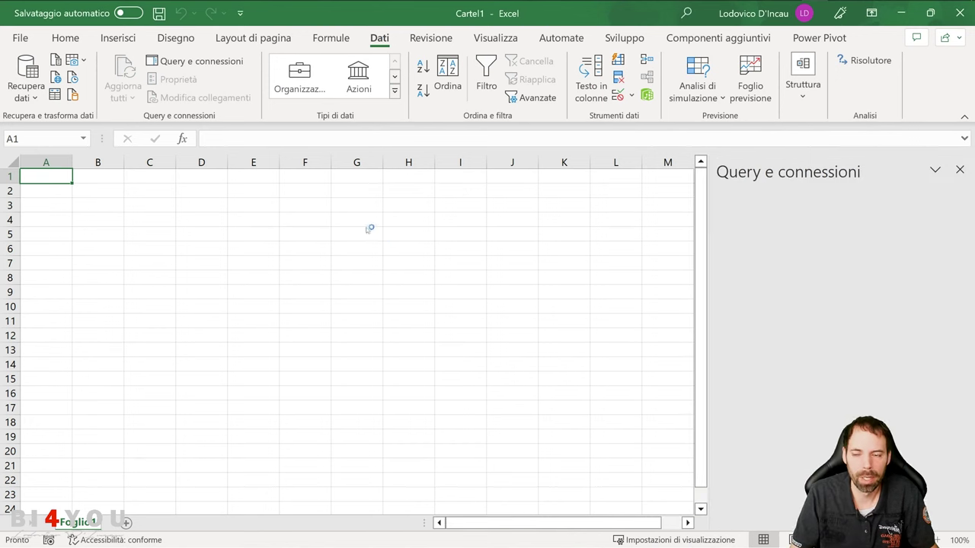
pyautogui.click(100, 195)
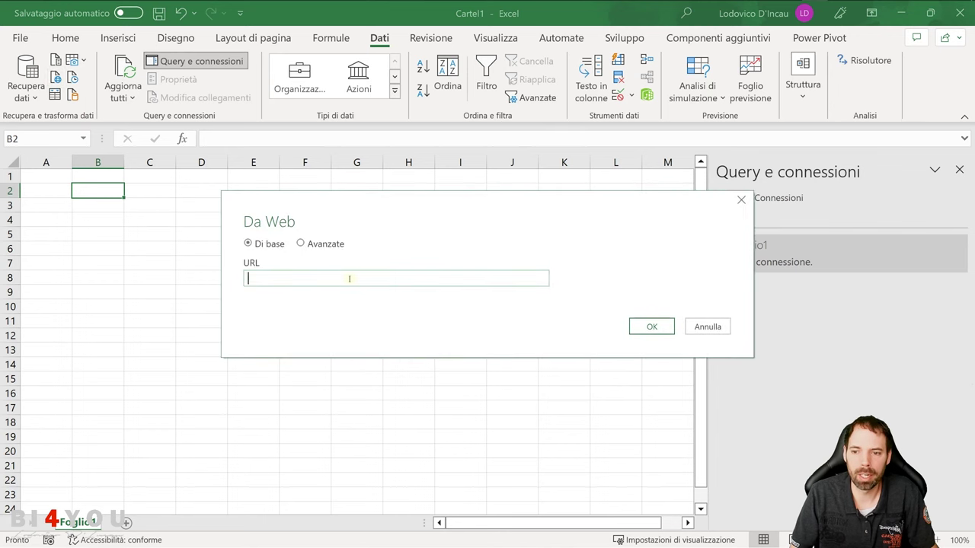
# Copy the full OneDrive download link from line 5 in Notepad++
pyautogui.click(377, 11)
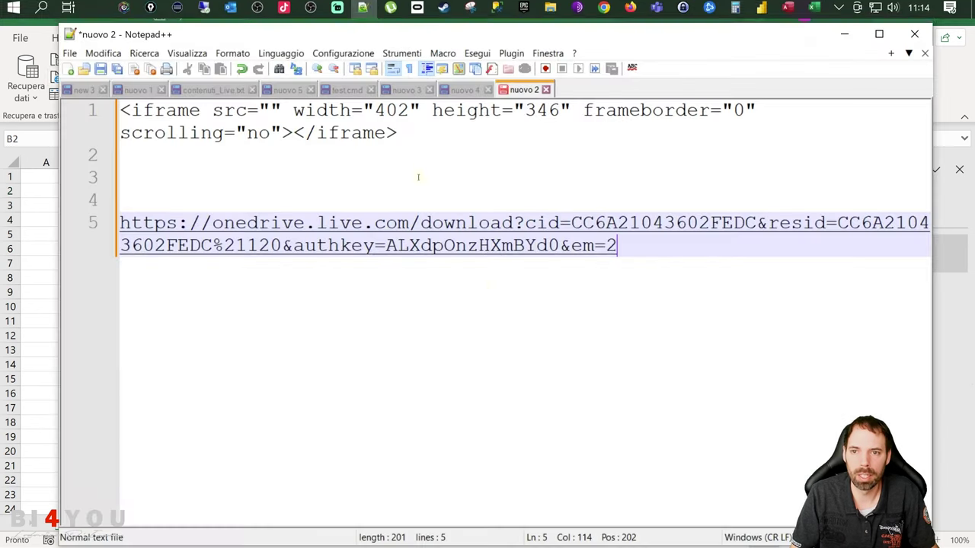
pyautogui.moveTo(665, 262); pyautogui.dragTo(119, 223)
pyautogui.hotkey('ctrl', 'c')
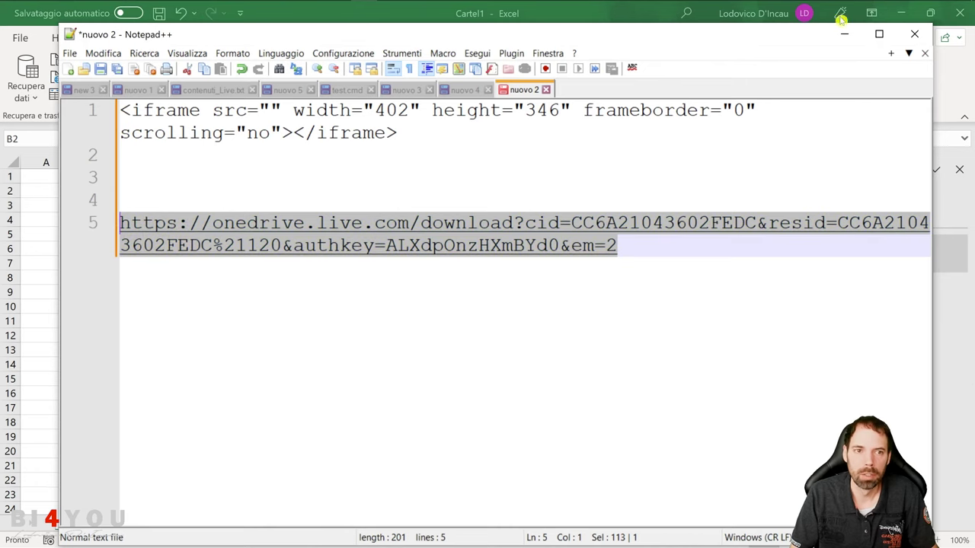
pyautogui.click(844, 33)
# Submit the link in Da Web, confirm no sign-in prompt appears, and cancel the Navigator
pyautogui.hotkey('ctrl', 'v')
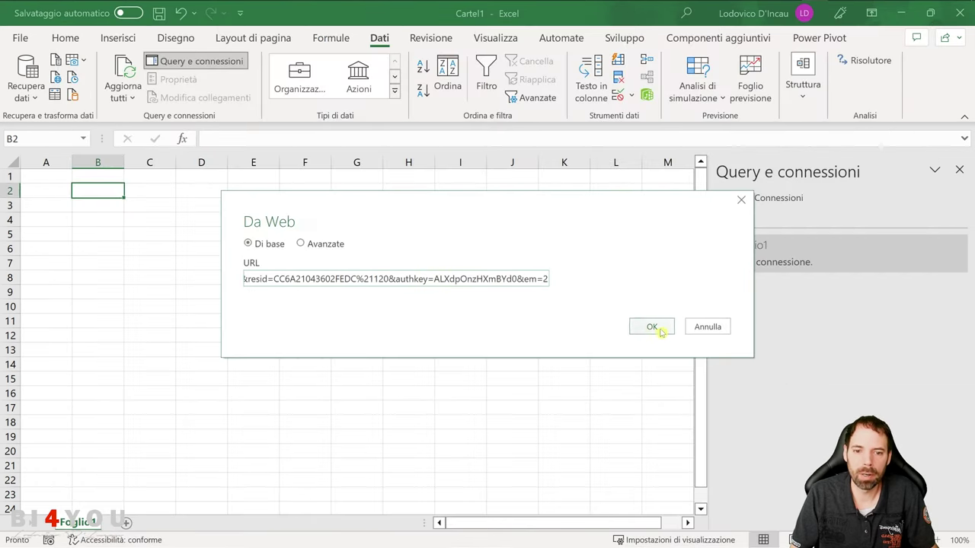
pyautogui.click(652, 326)
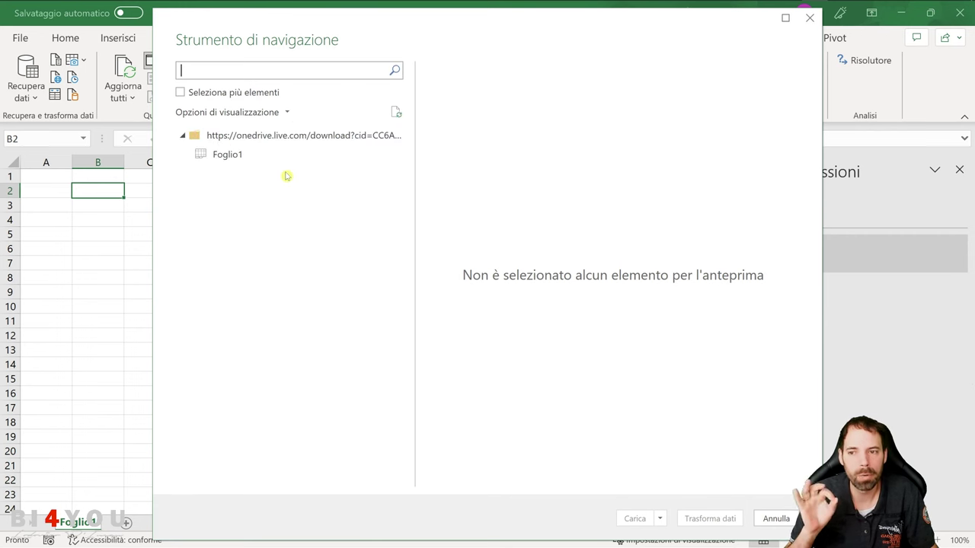
pyautogui.click(773, 518)
pyautogui.click(280, 220)
pyautogui.click(201, 191)
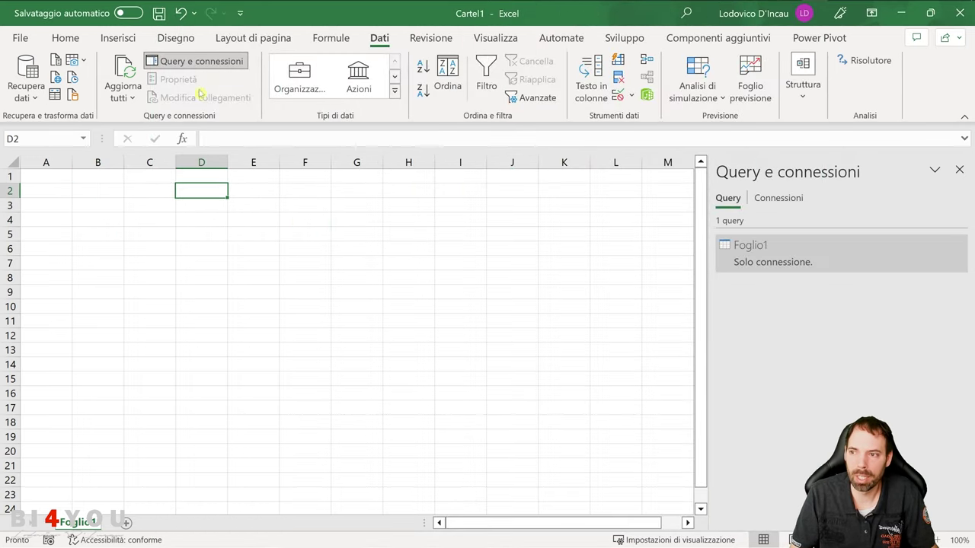
pyautogui.click(33, 97)
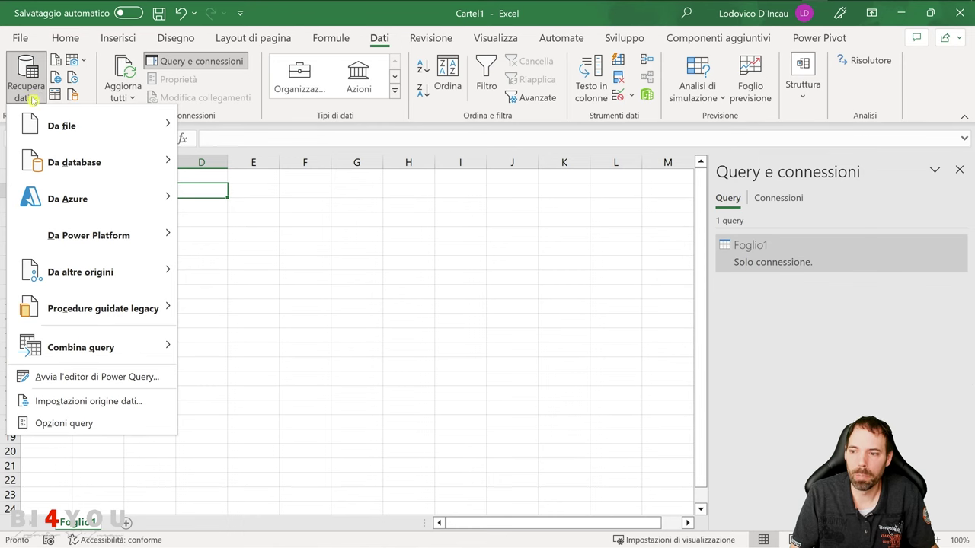
pyautogui.click(128, 405)
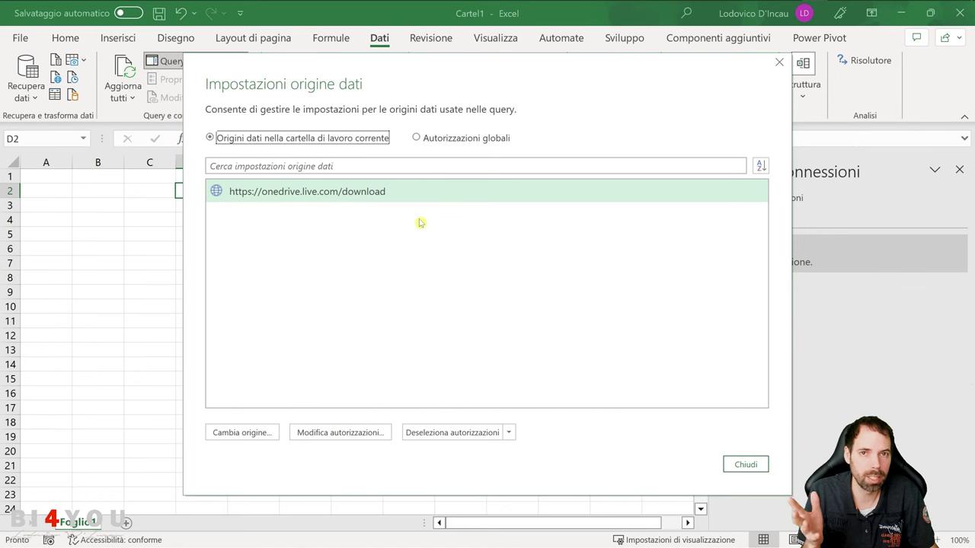
pyautogui.click(446, 144)
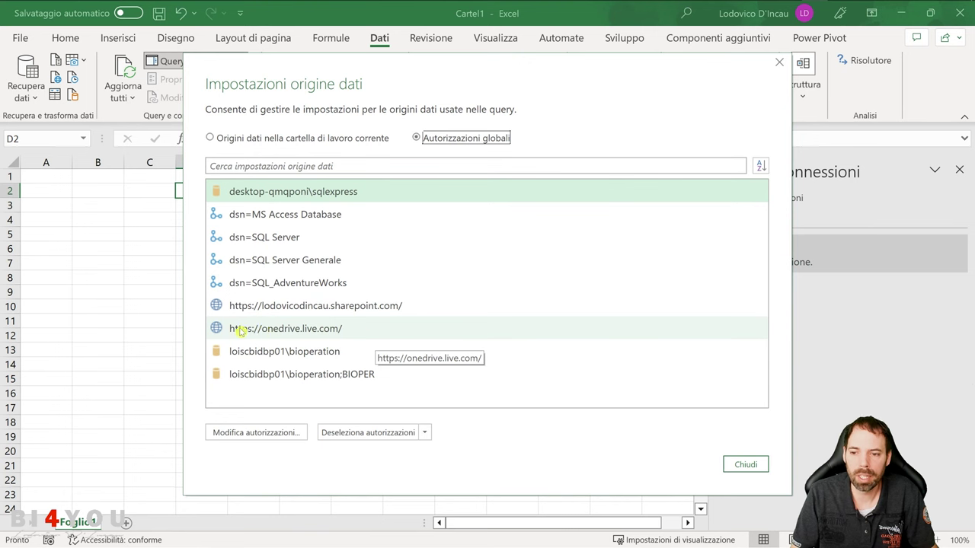
pyautogui.click(295, 334)
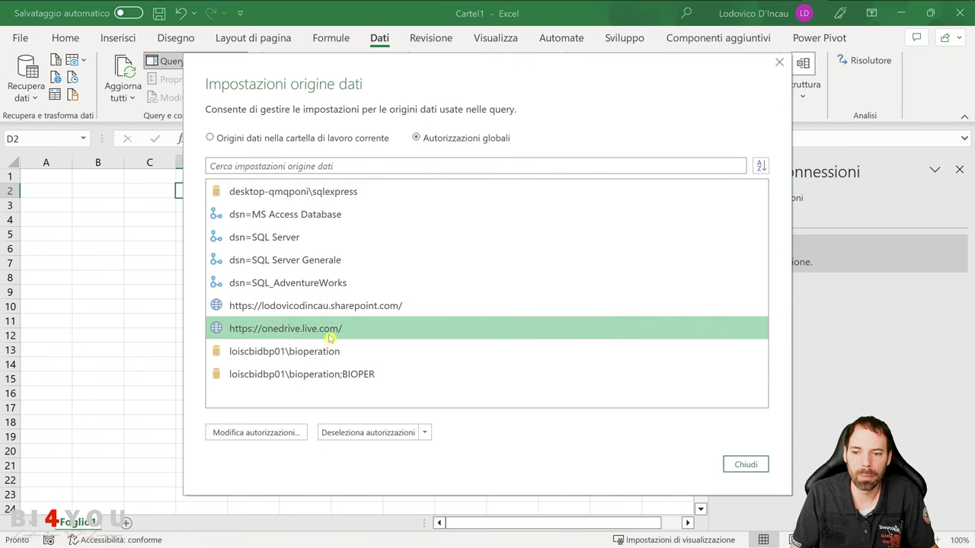
pyautogui.click(267, 440)
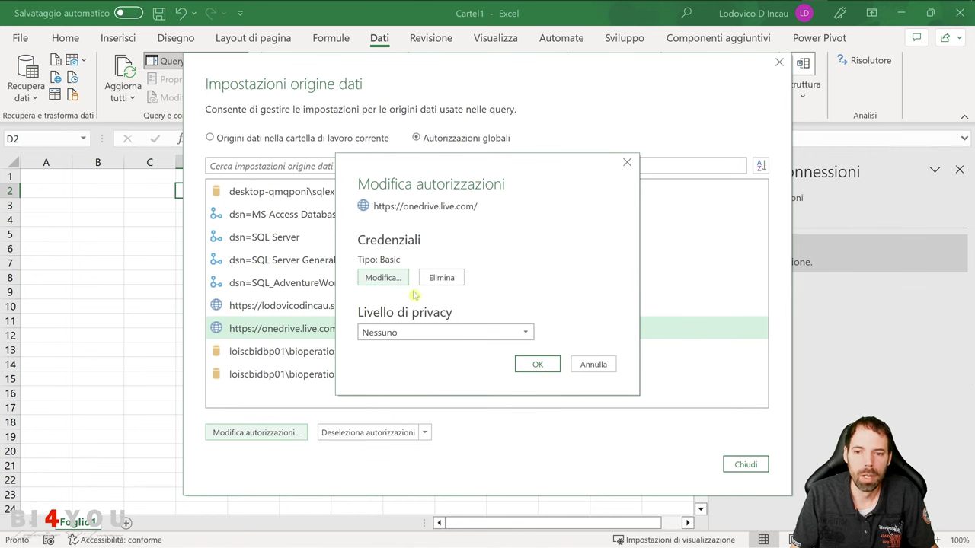
pyautogui.click(371, 278)
pyautogui.click(285, 200)
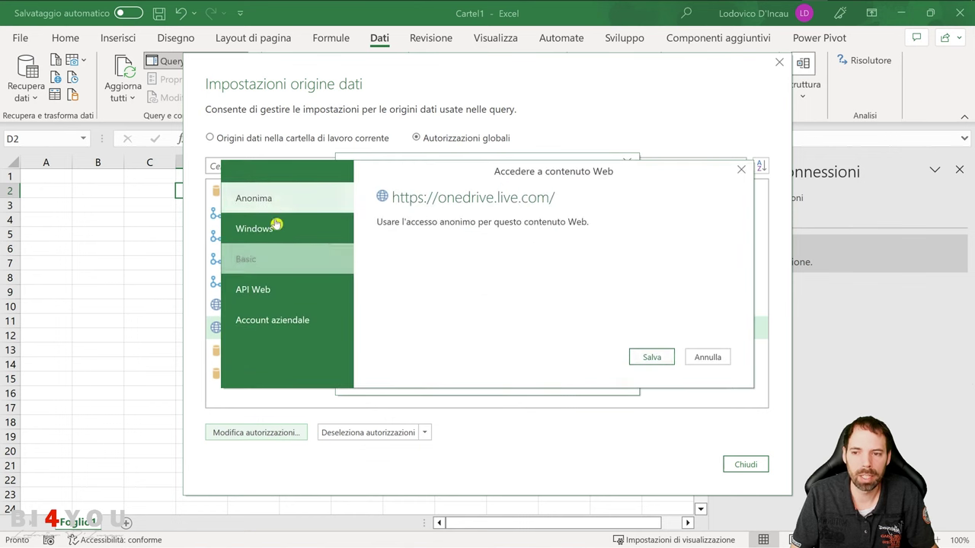
pyautogui.click(259, 259)
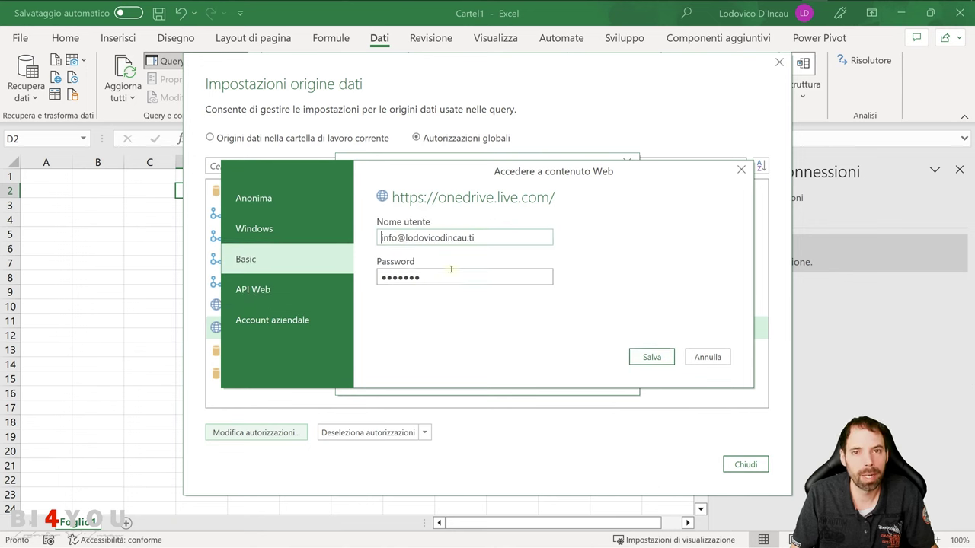
# Cancel the permission editor unchanged and delete the onedrive.live.com permissions with Deseleziona autorizzazioni
pyautogui.click(708, 357)
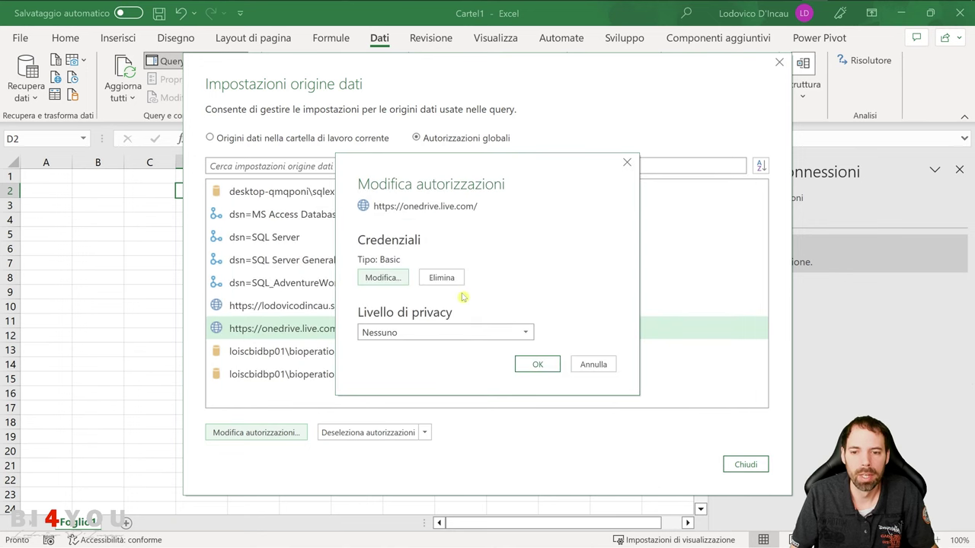
pyautogui.click(600, 364)
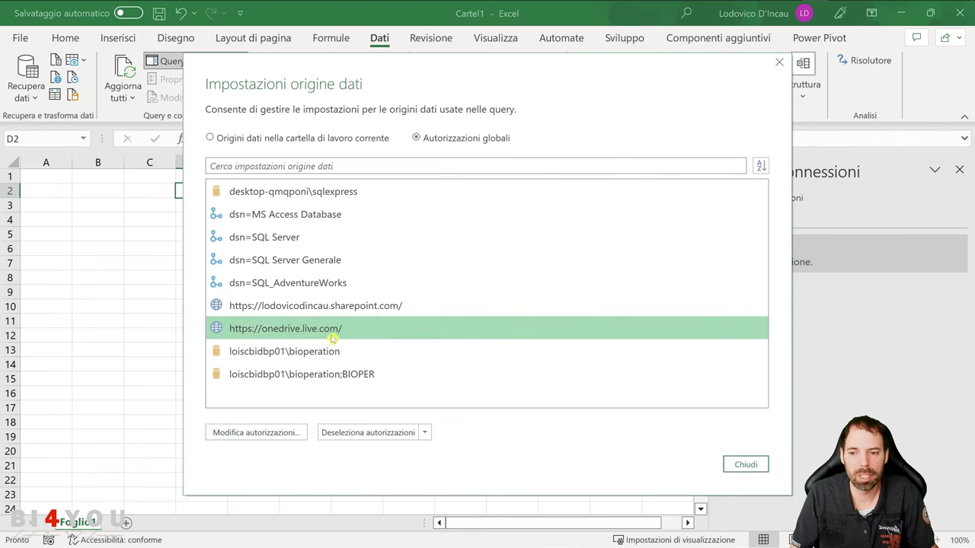
pyautogui.click(385, 438)
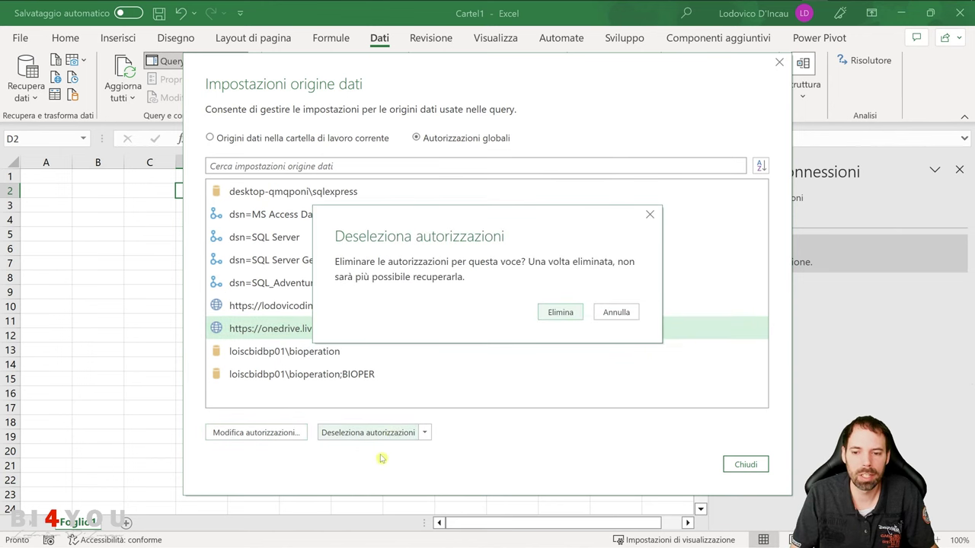
pyautogui.click(560, 313)
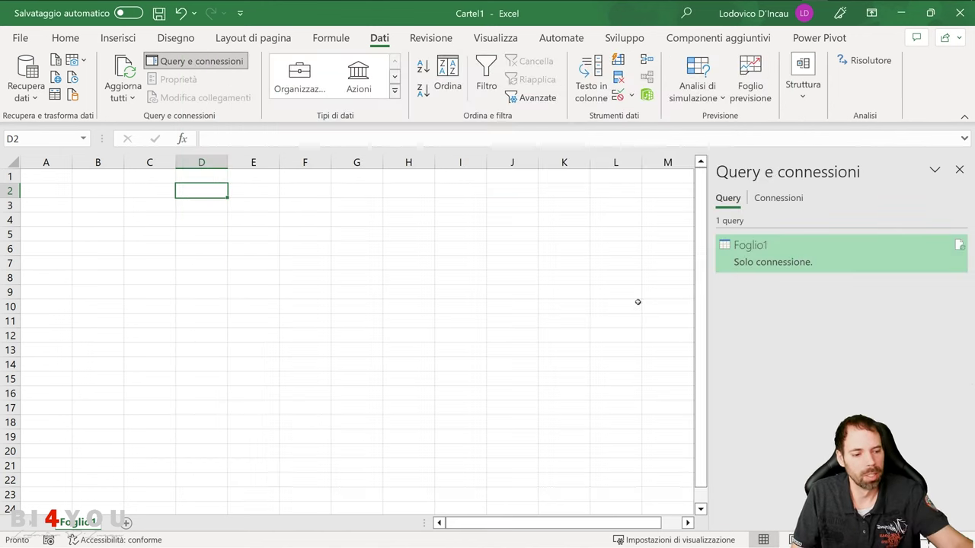